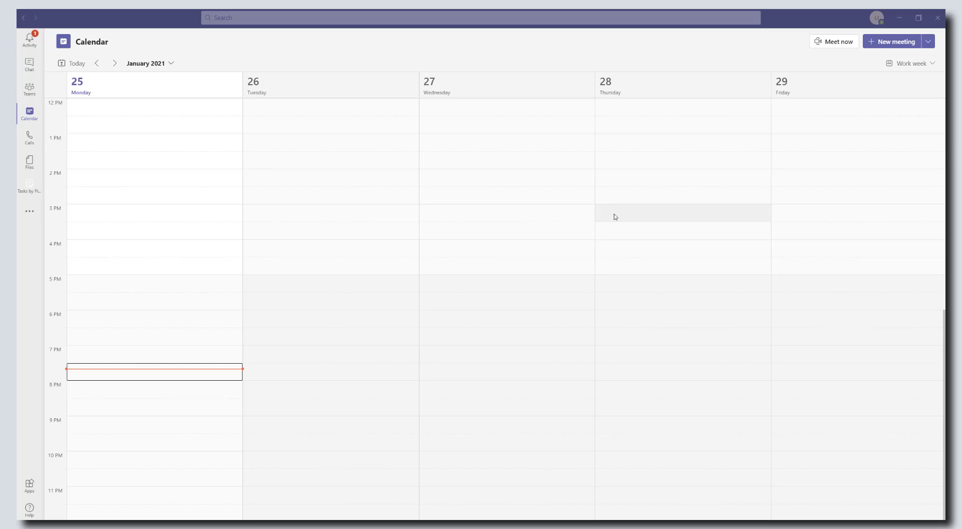
- Create a meeting for Jan 26, 2021 at 2:30 PM titled "Review Finance Report" and add the required attendee by name
left_click(265, 200)
double_click(265, 201)
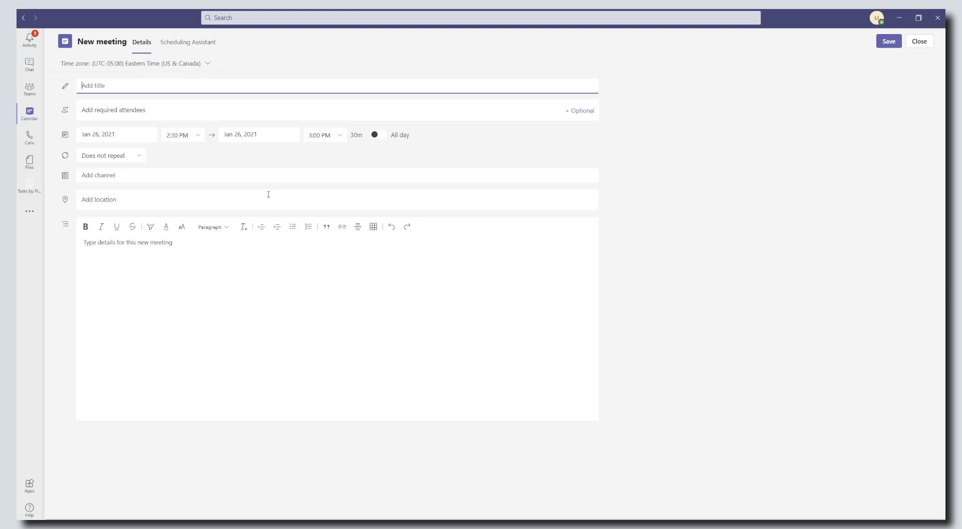
type("Finance")
key("ctrl+a")
type("Review Finance Report")
left_click(205, 105)
type("L")
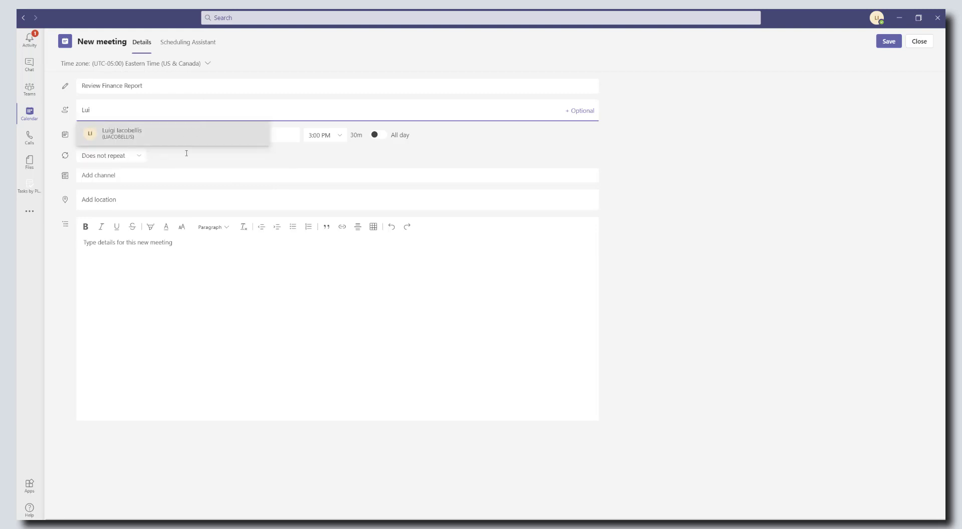
key("Return")
- Write the meeting details "Hi Team, Let's review the finance report. Thanks," signed with the organizer's first name, and send the invitation
left_click(133, 269)
type("Hi Team,")
key("Return")
type("Let's review the finance report.")
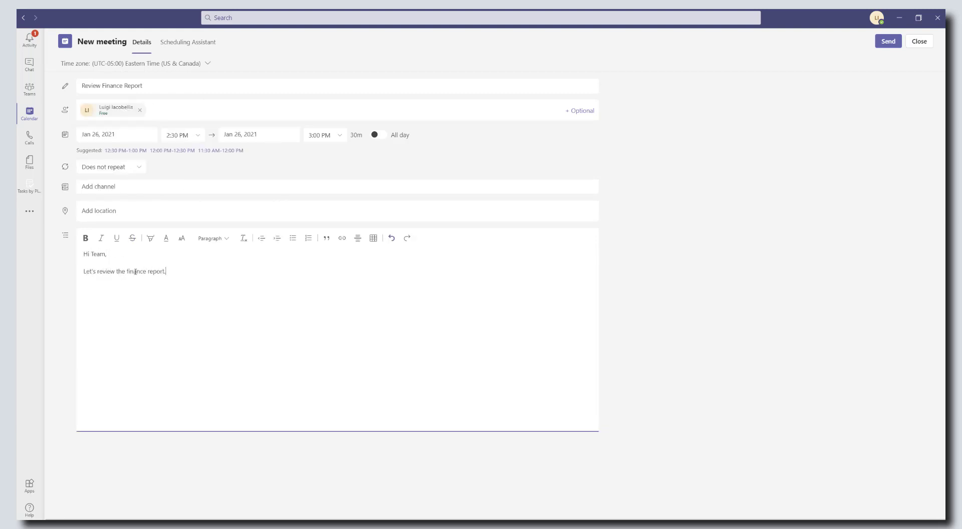
key("Return")
type("Thanks,")
key("shift+Return")
type("Lui")
left_click(719, 176)
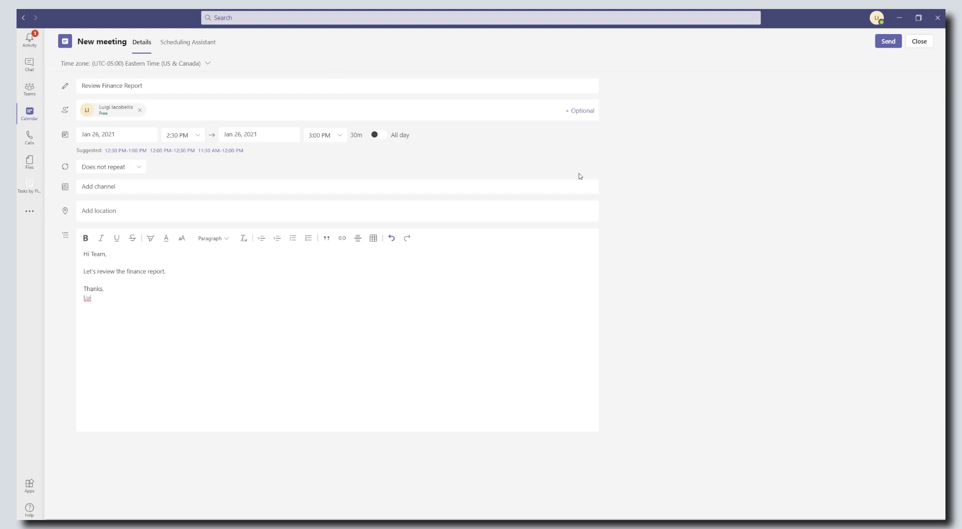
left_click(897, 46)
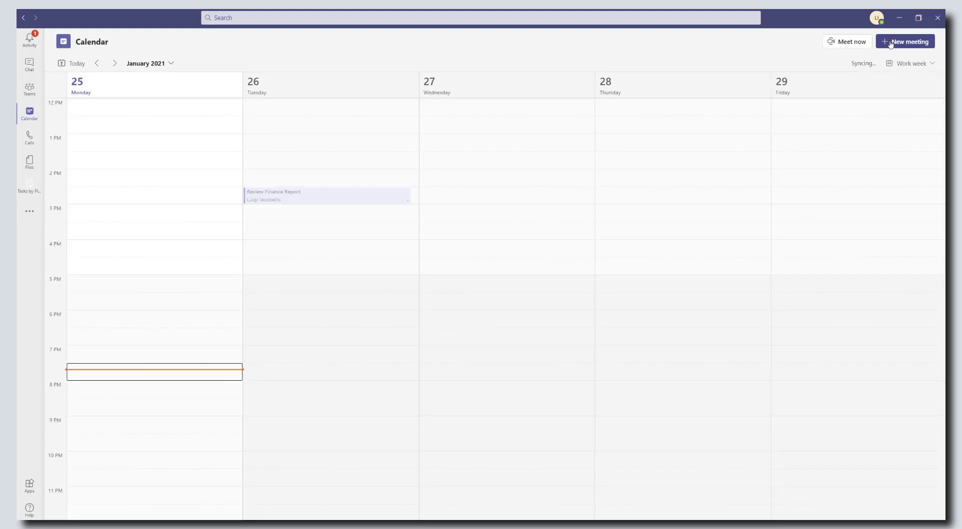
- Open the Review Finance Report meeting for editing and add the Lucidchart app from the list of available tab apps
right_click(364, 201)
left_click(385, 211)
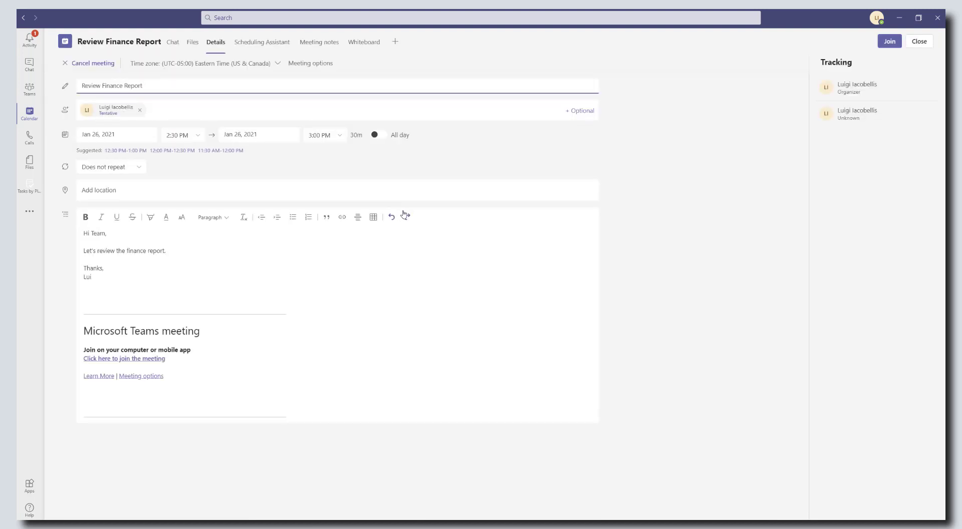
left_click(395, 44)
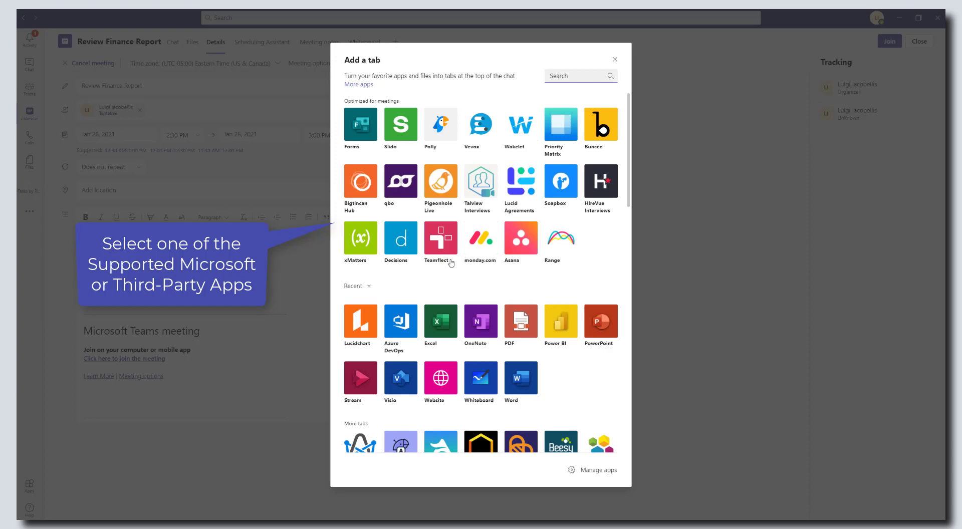
scroll(458, 263, "down", 1)
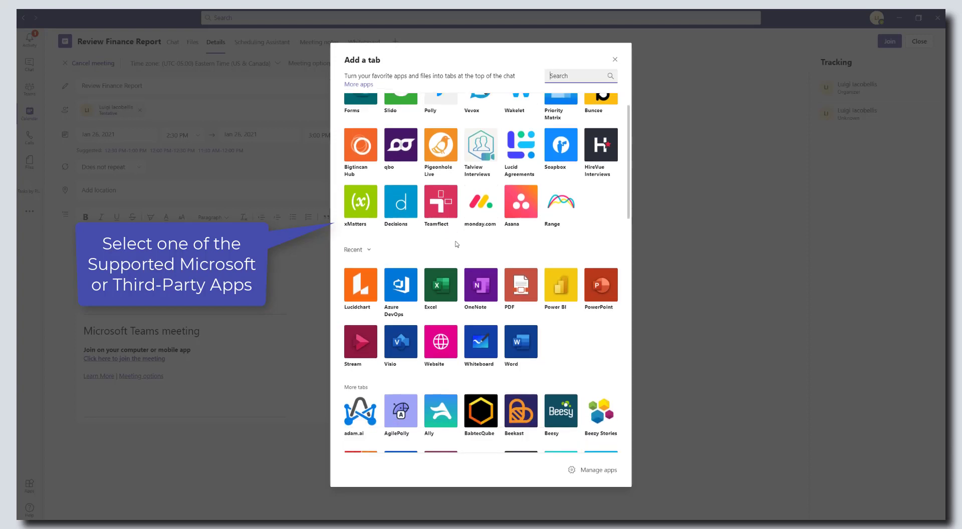
scroll(453, 245, "up", 1)
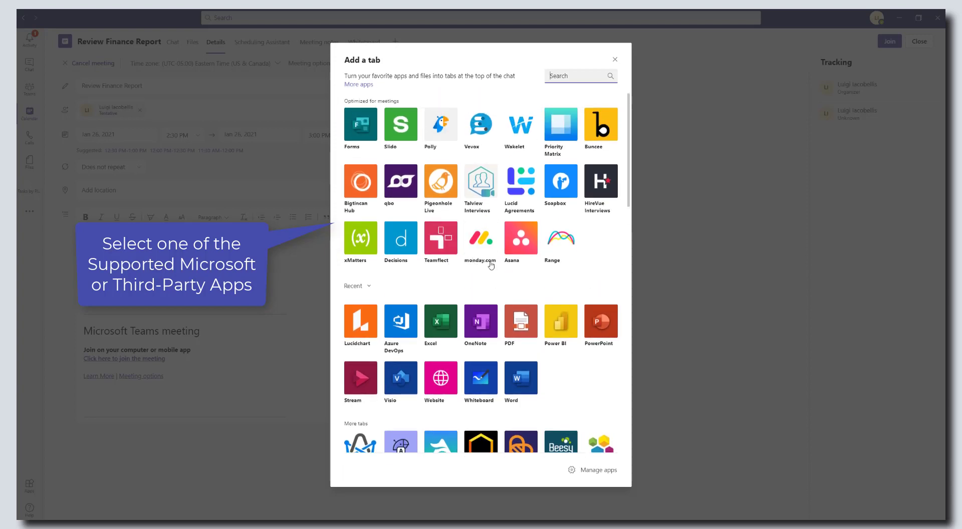
scroll(490, 261, "down", 2)
scroll(491, 258, "down", 8)
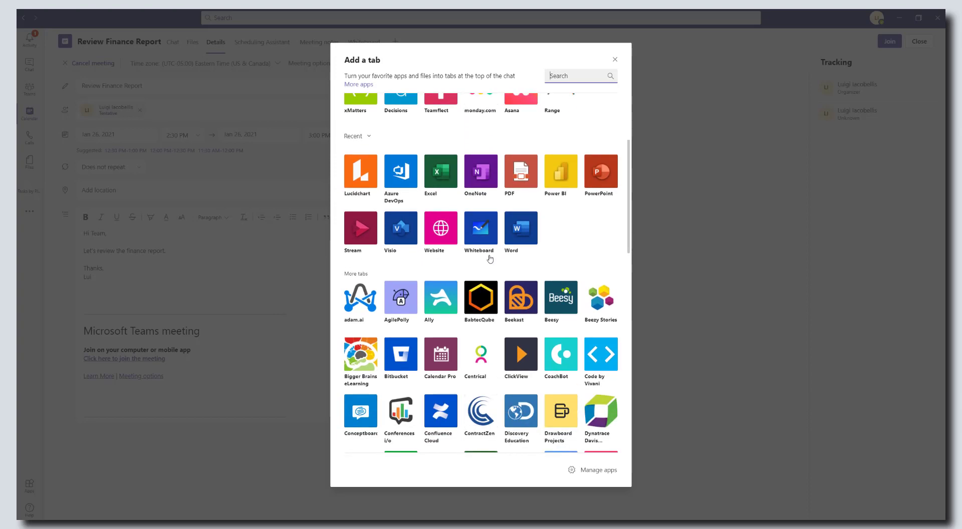
scroll(488, 258, "down", 5)
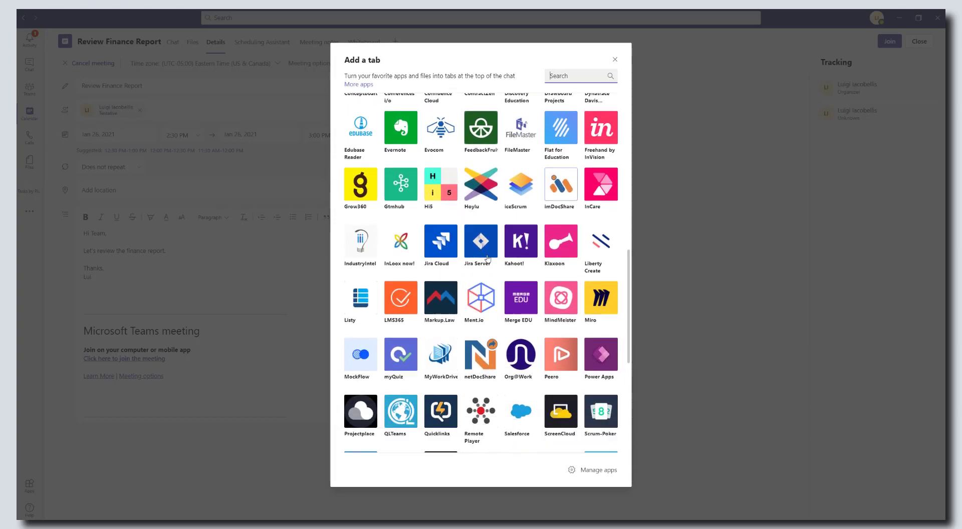
scroll(487, 258, "down", 4)
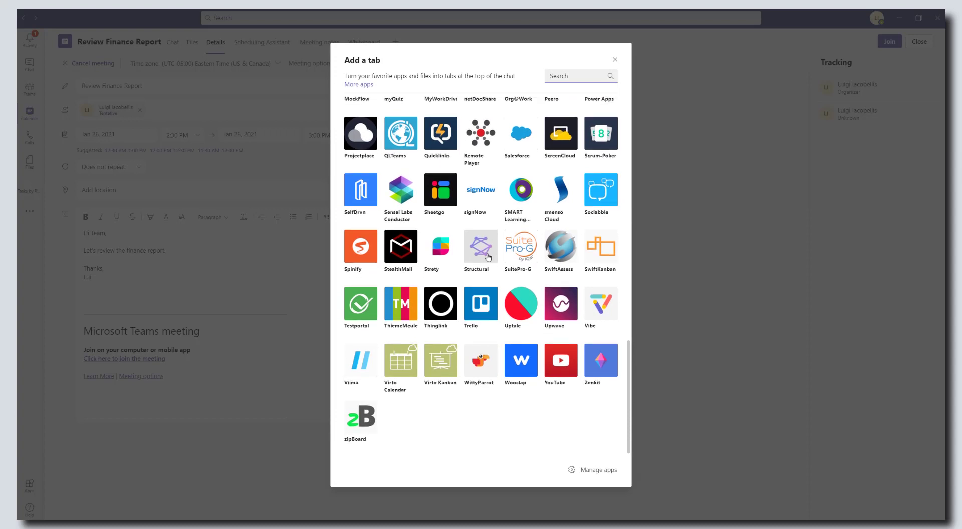
scroll(488, 258, "up", 10)
scroll(493, 254, "up", 8)
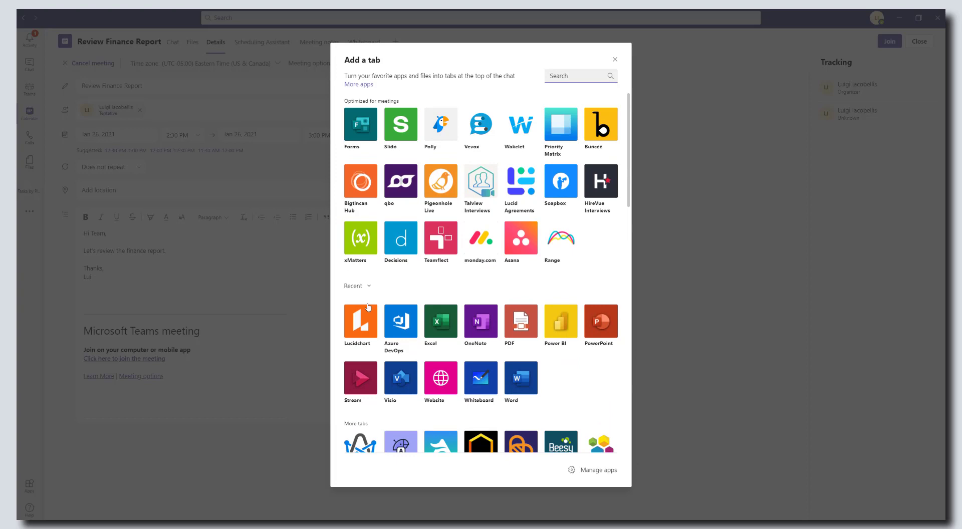
left_click(370, 324)
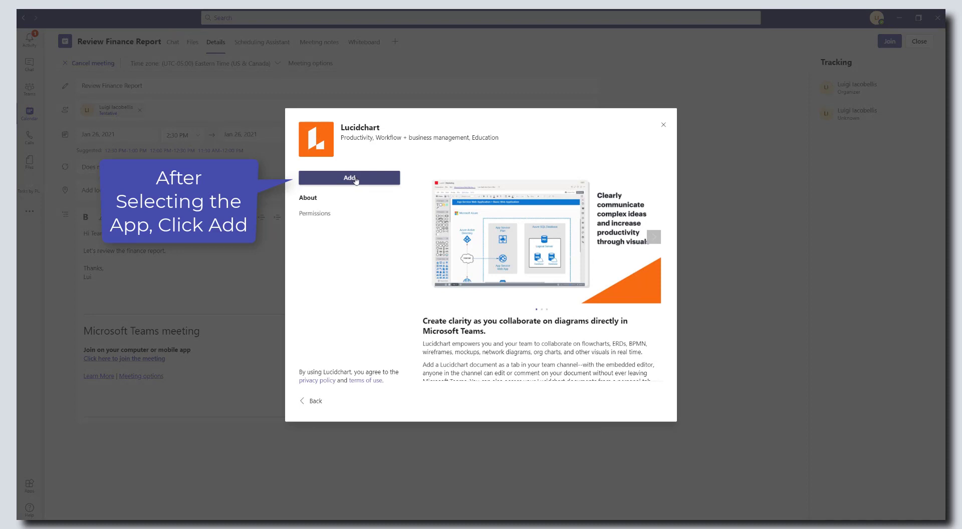
left_click(356, 179)
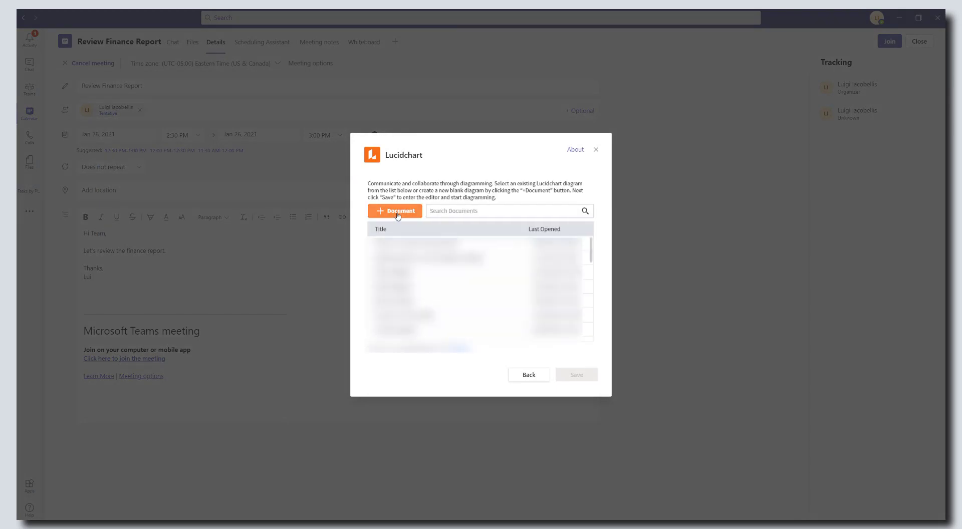
- Create a new Lucidchart document named "Finance Report" and save it as a tab in the meeting
left_click(398, 211)
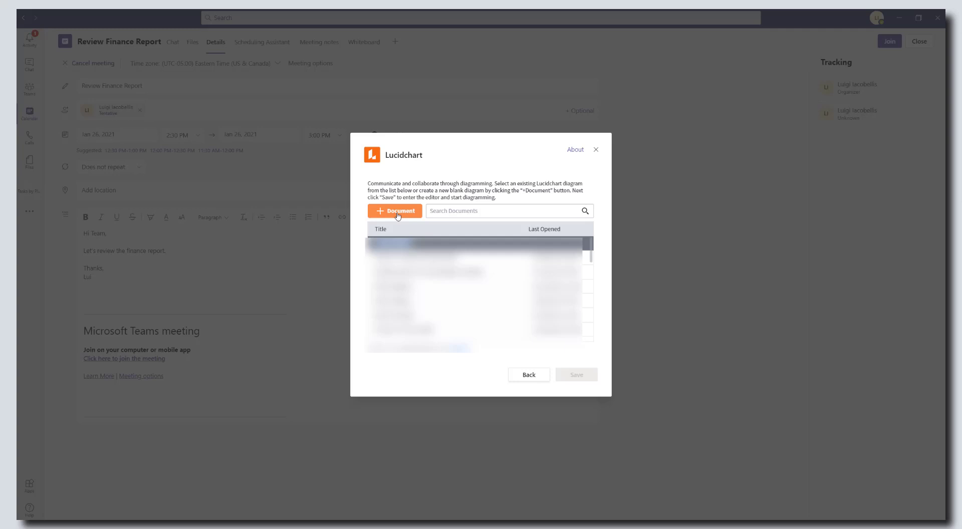
type("Finan")
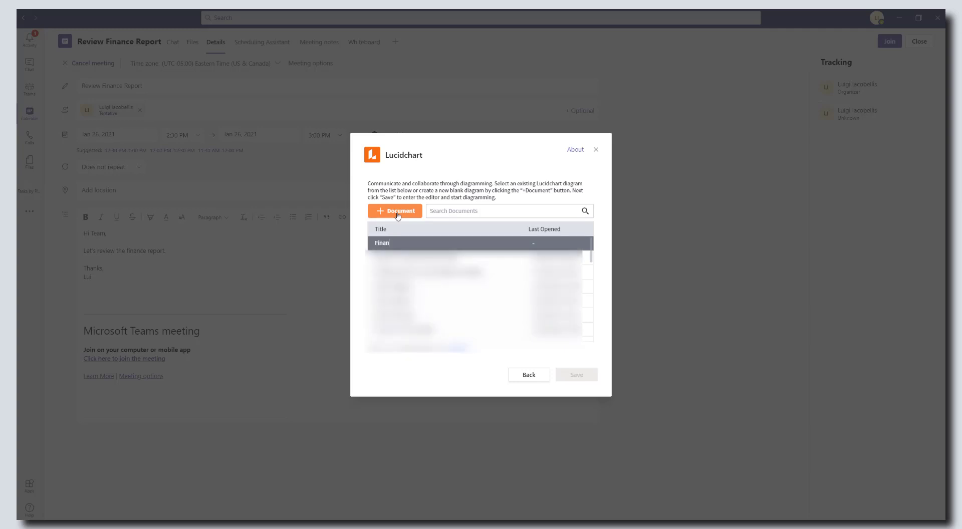
type("ce Report")
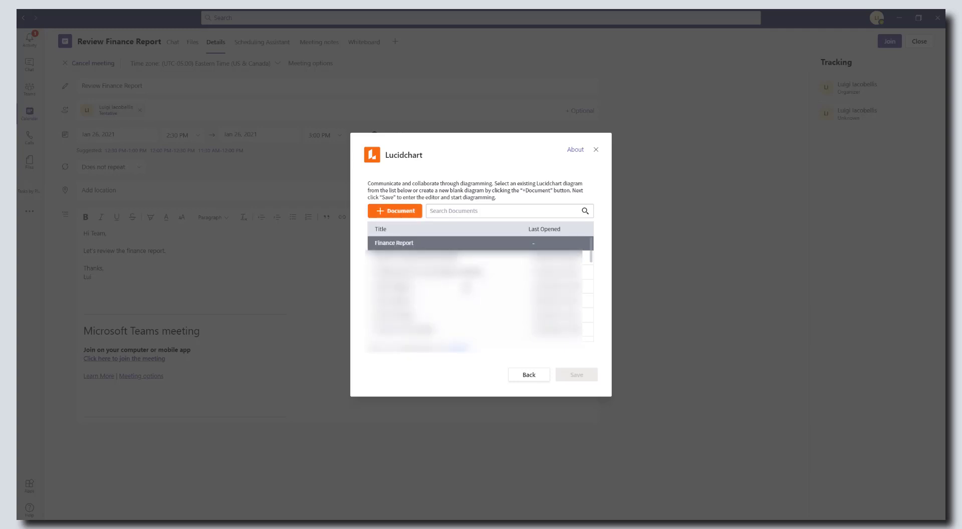
key("Return")
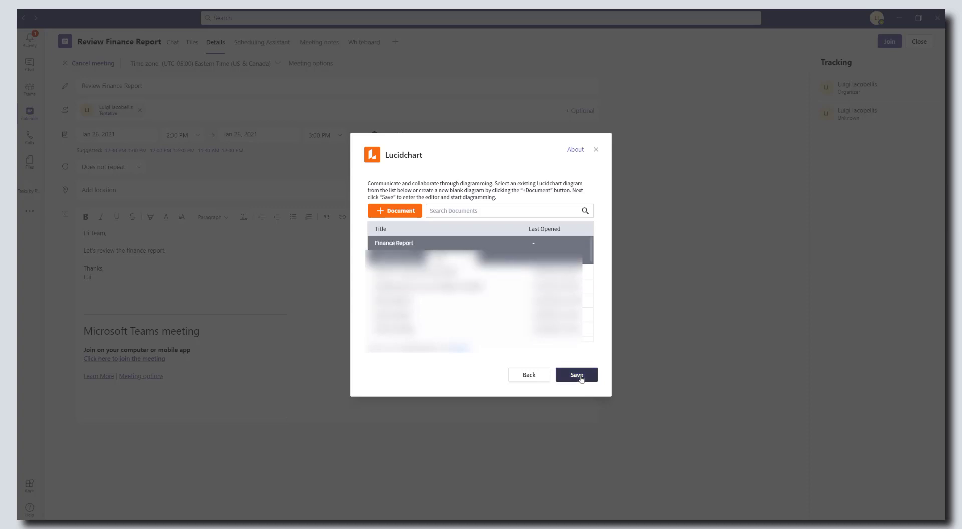
left_click(580, 378)
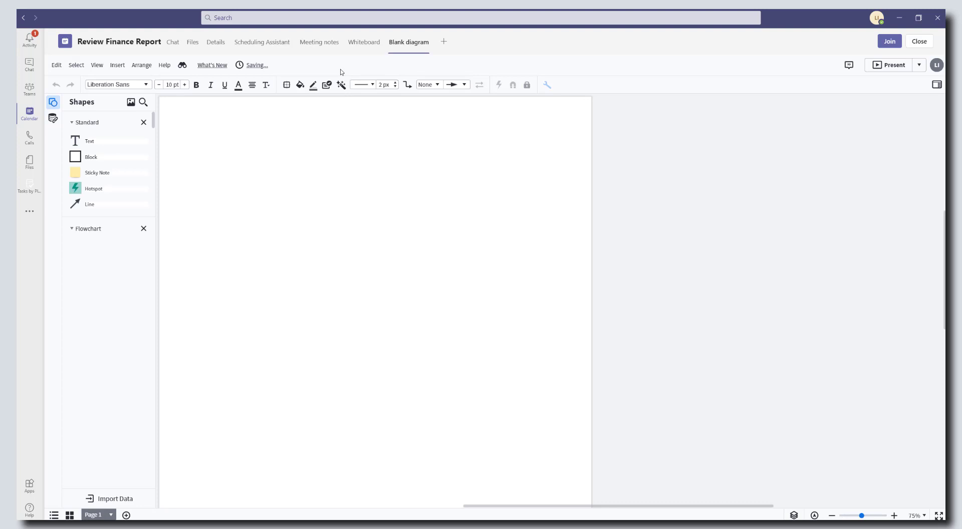
- Check the meeting's chat, and reopen the Review Finance Report meeting for editing from the calendar
left_click(173, 43)
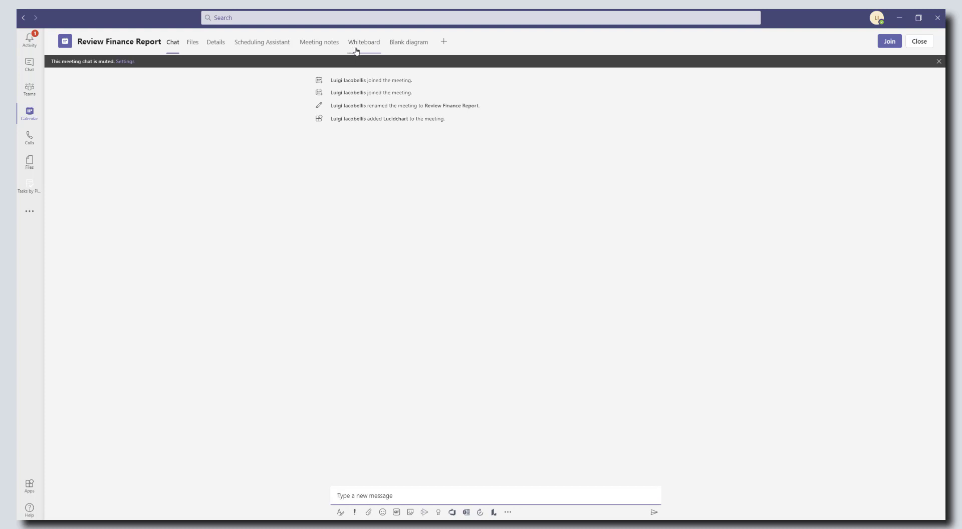
left_click(925, 44)
right_click(314, 199)
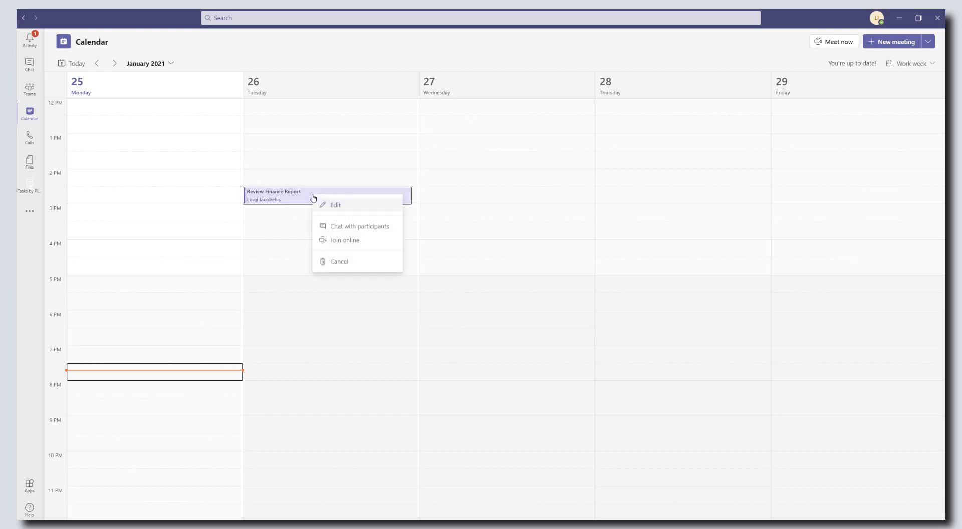
left_click(325, 204)
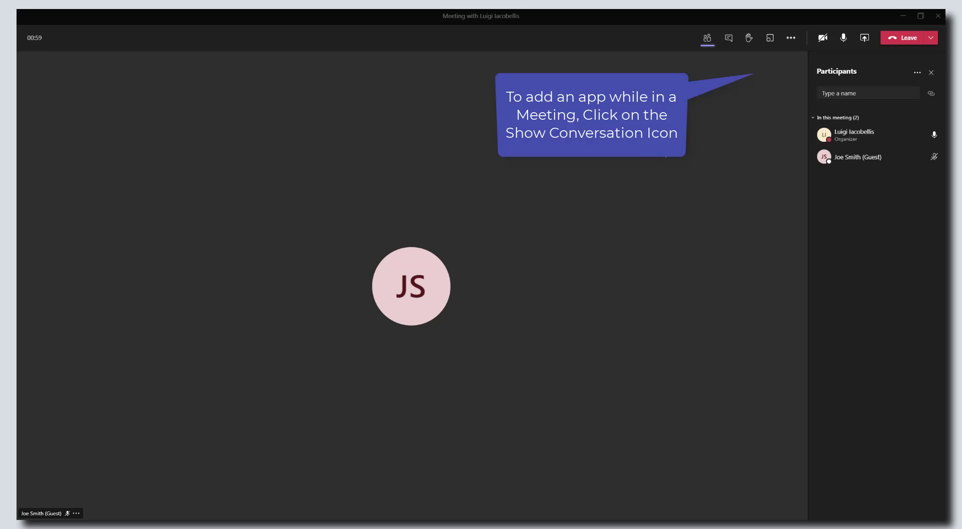
- Find the YouTube video "How To Use the Microsoft Teams Approval App" by its creator's name and post it in the running meeting's chat
left_click(730, 40)
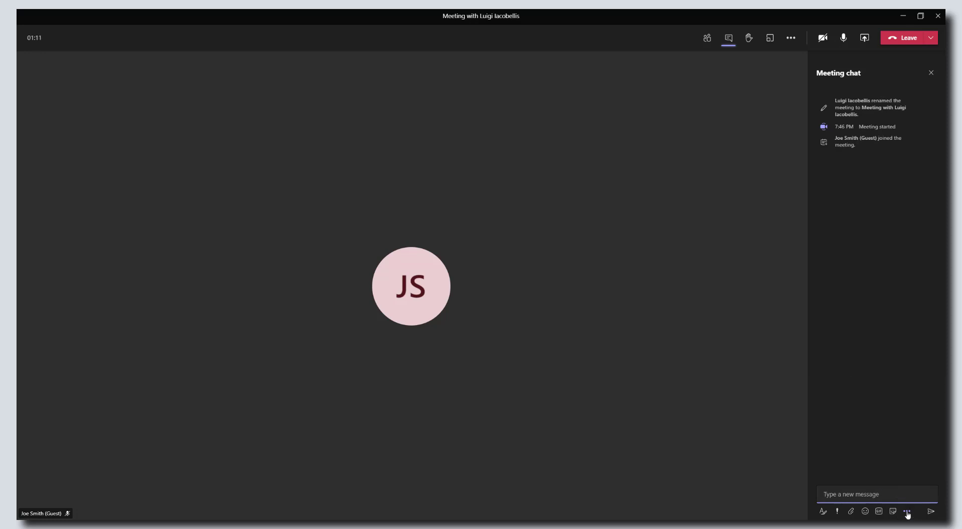
left_click(907, 512)
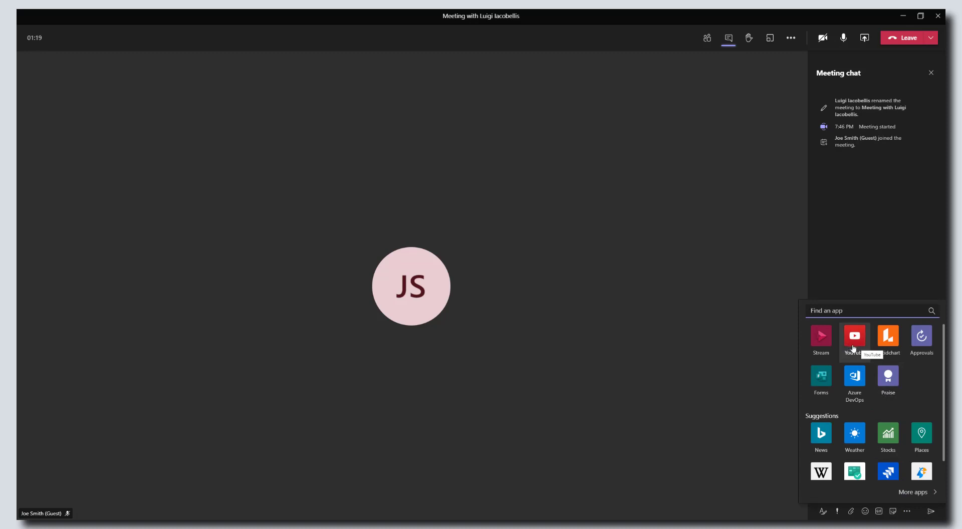
left_click(855, 345)
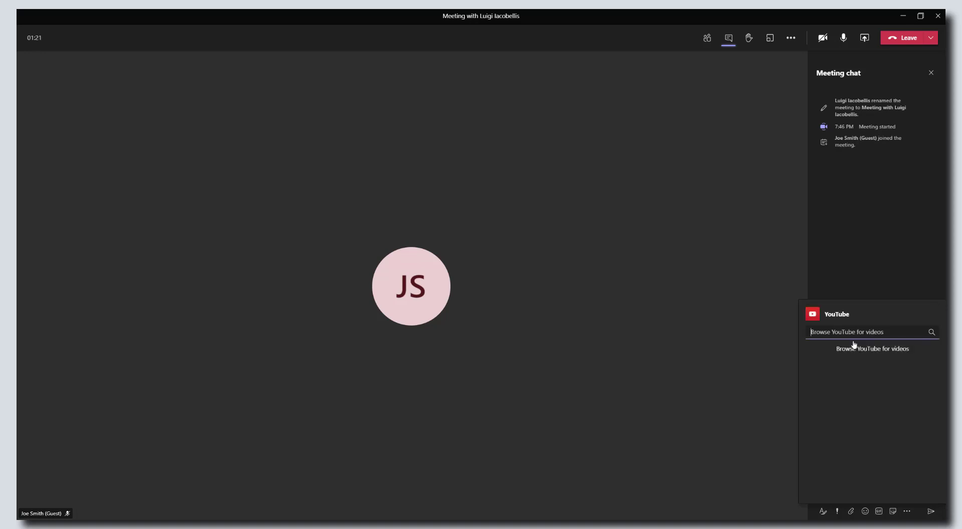
type("Luigi")
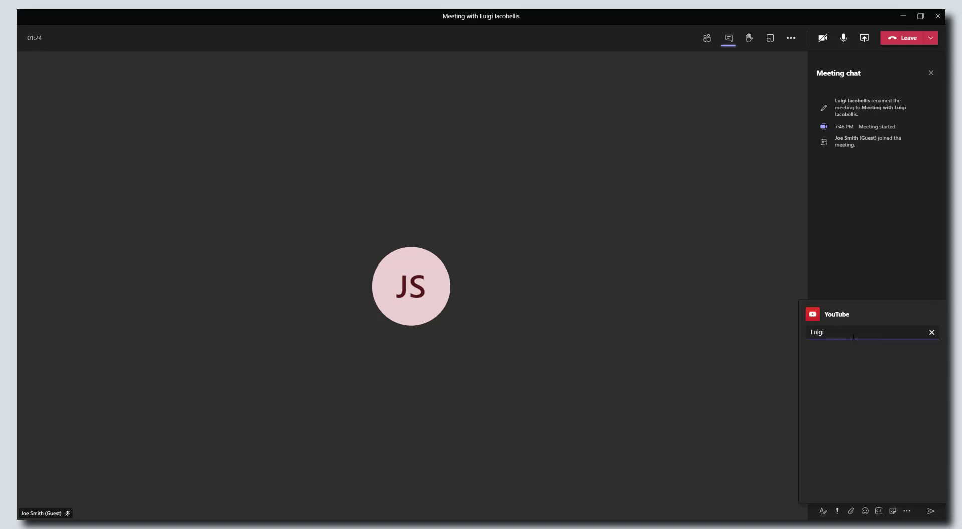
type(" Iacobellis")
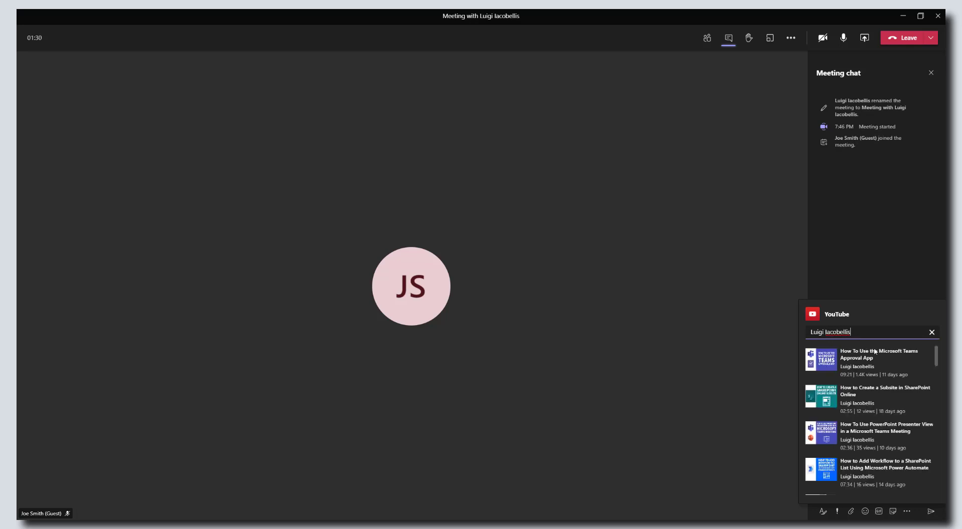
left_click(901, 366)
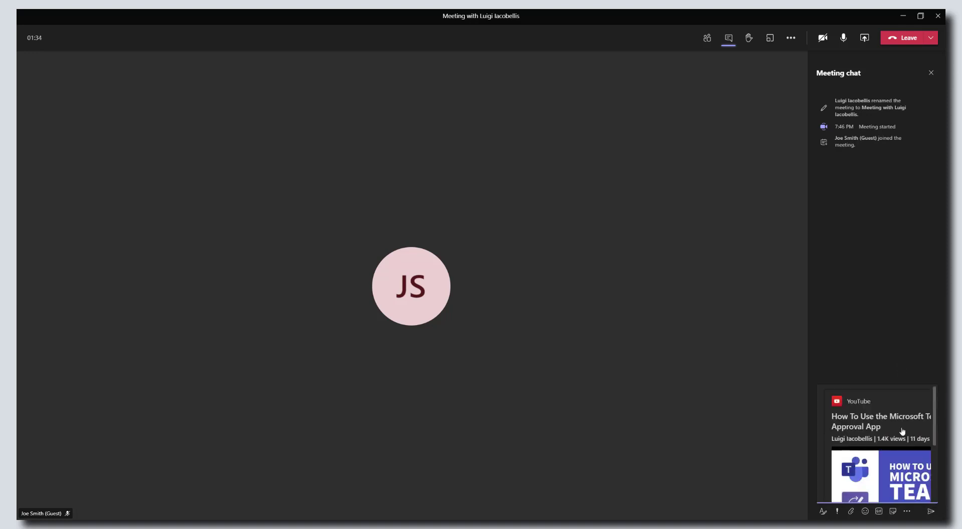
key("Return")
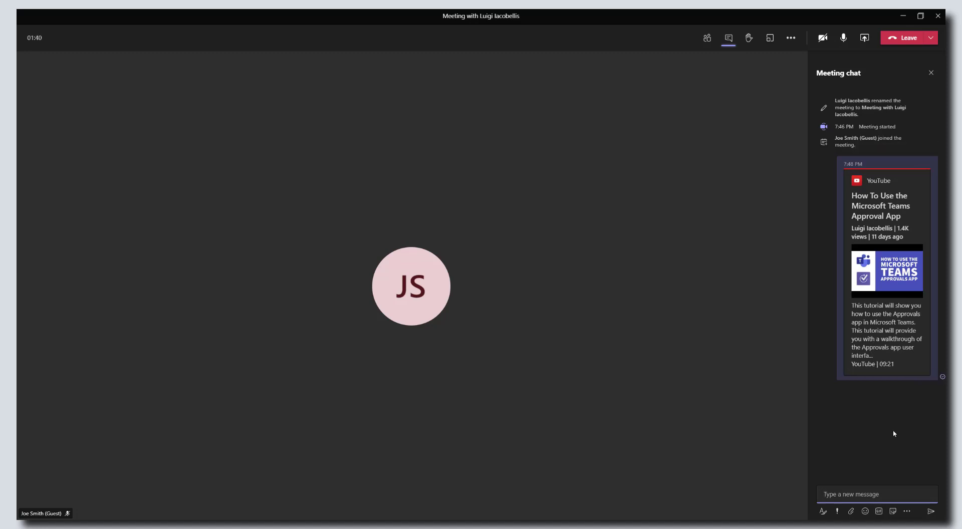
- Add the suggested Wikipedia Search app to the meeting chat
left_click(907, 511)
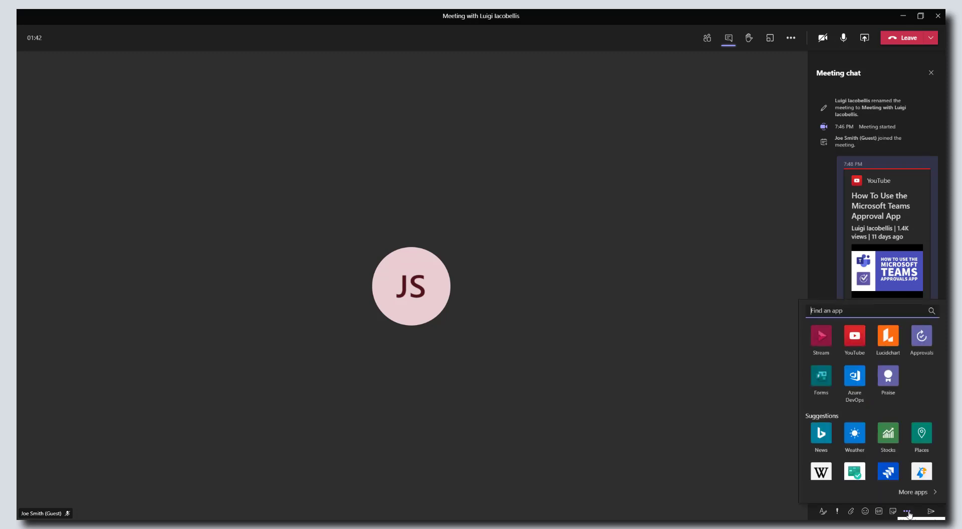
scroll(855, 424, "down", 1)
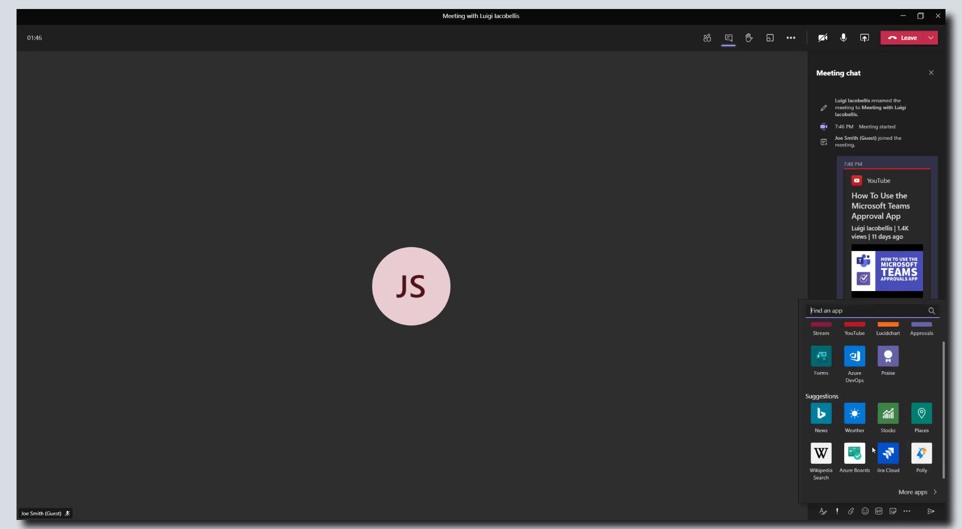
left_click(822, 456)
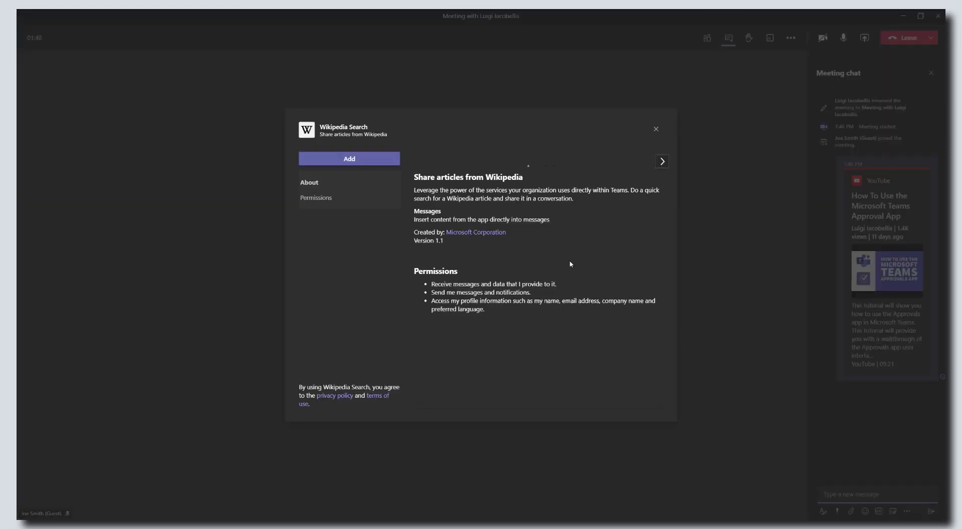
left_click(364, 163)
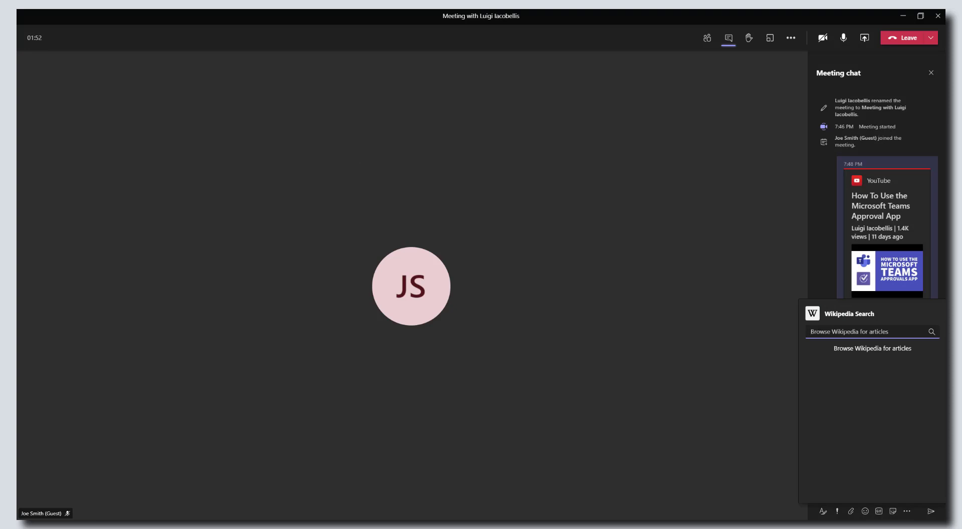
- Search Wikipedia for "Microsoft Teams" and post the Microsoft Teams article card in the meeting chat
type("Micros")
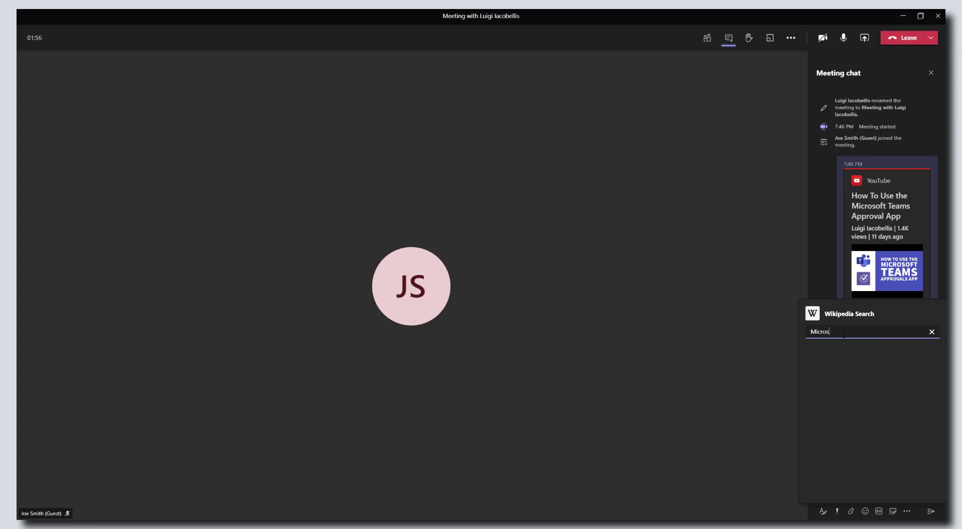
type("oft Teams")
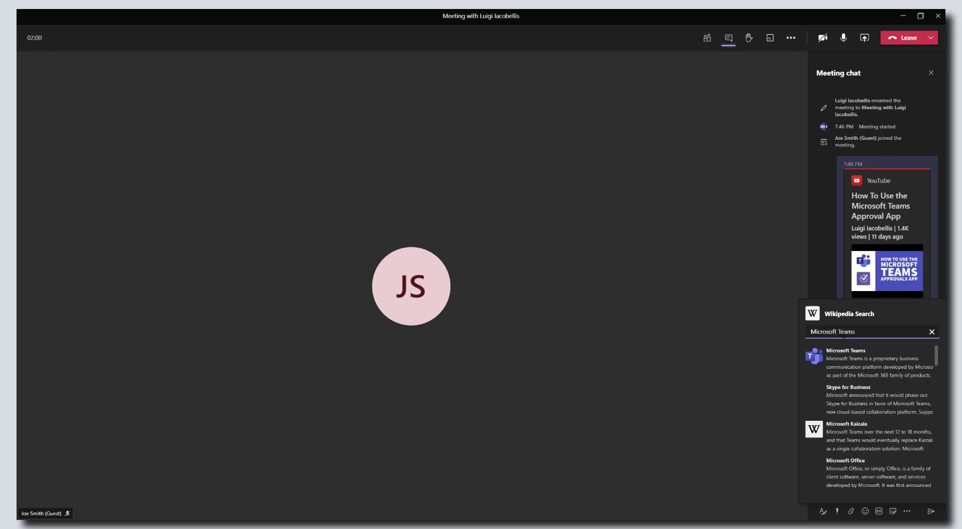
left_click(850, 358)
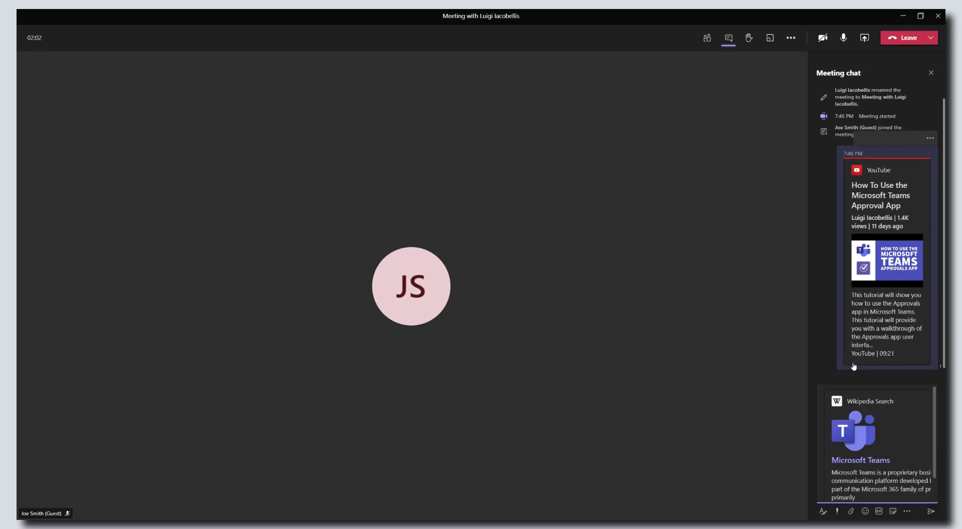
scroll(857, 416, "down", 1)
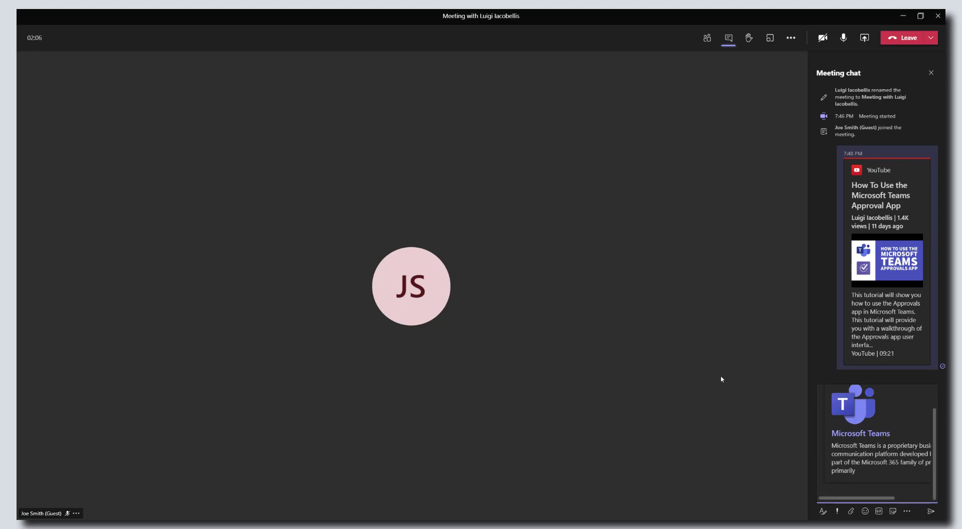
key("Return")
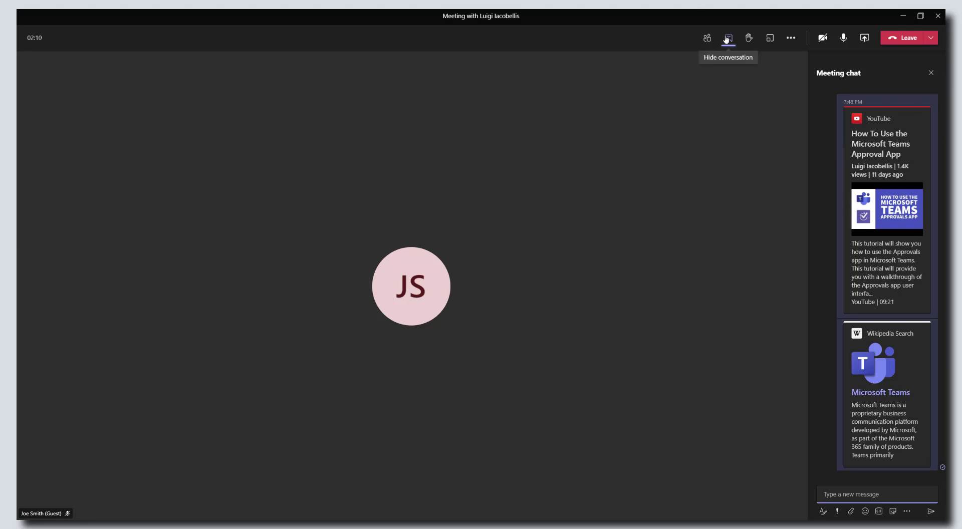
- Browse the installed and suggested apps available for the meeting chat
left_click(909, 512)
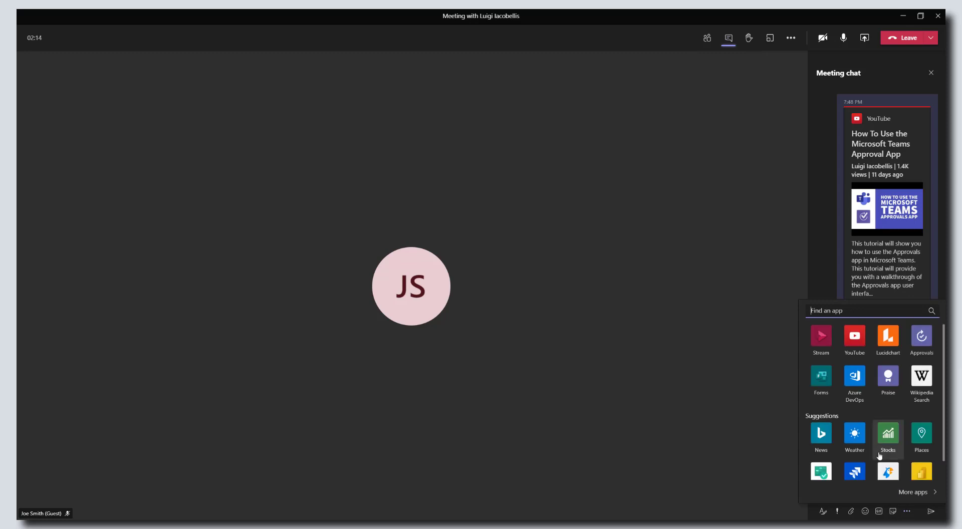
scroll(868, 427, "down", 1)
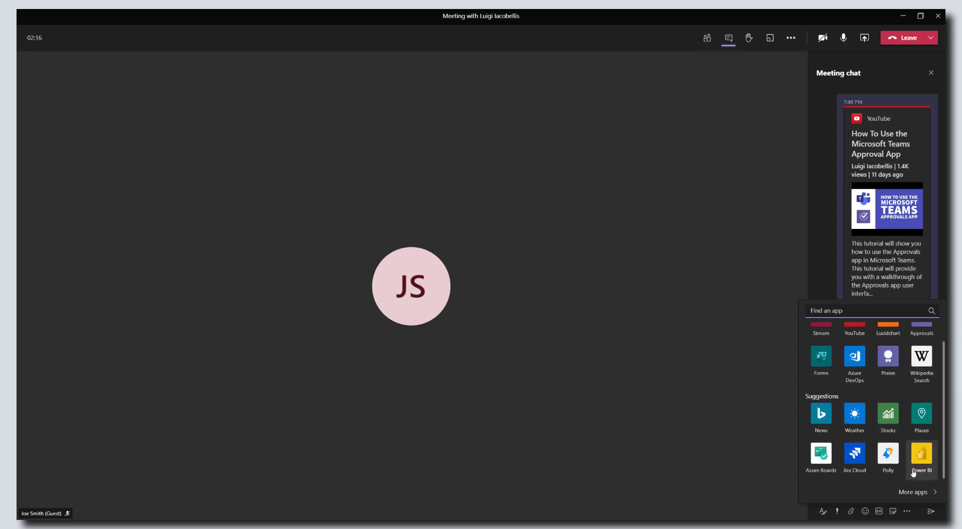